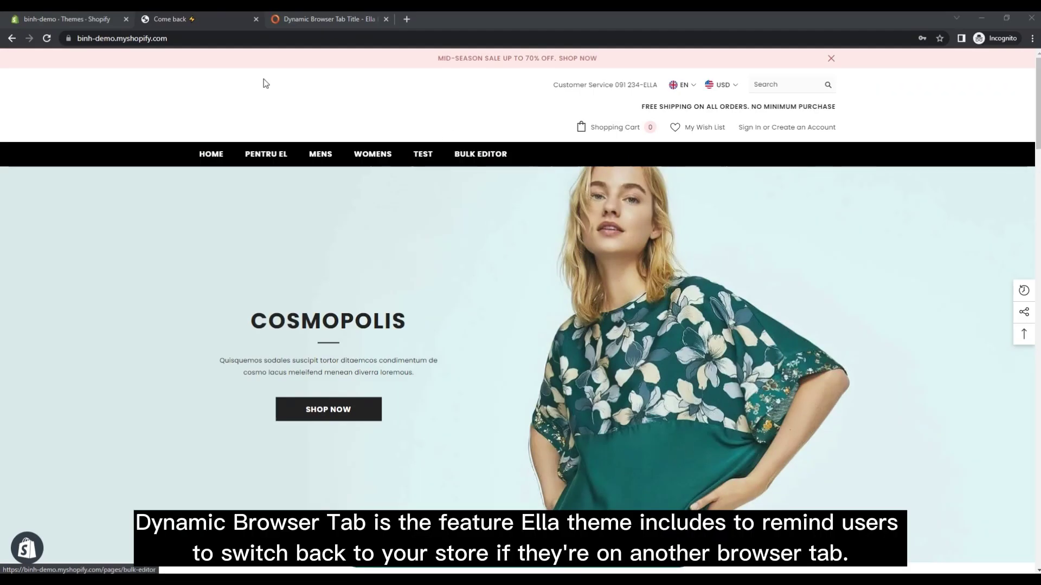
Duplicate the 'Come back' storefront tab, move the copy to second place, and switch tabs.
left_click(190, 18)
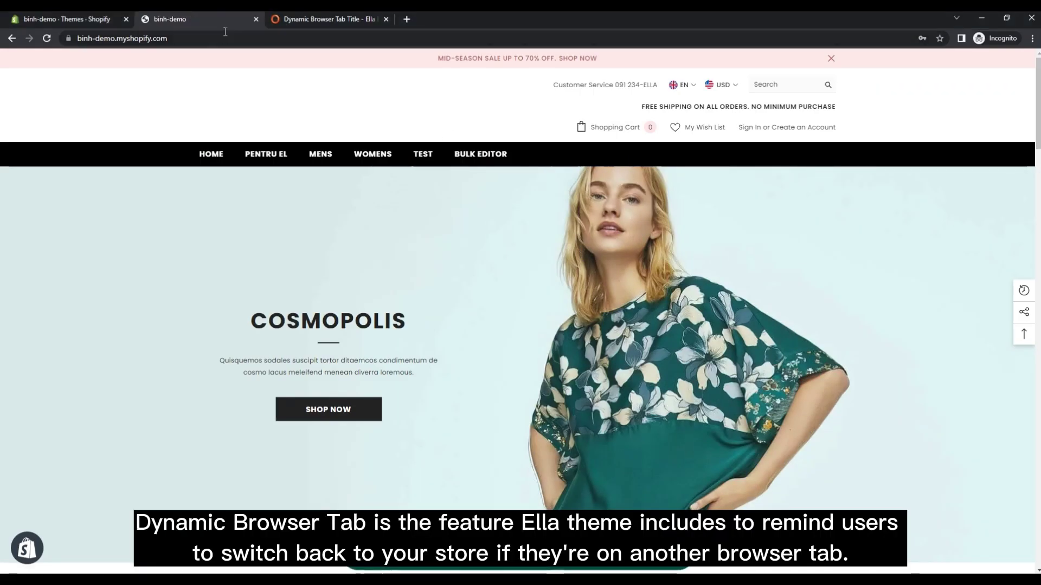
right_click(185, 16)
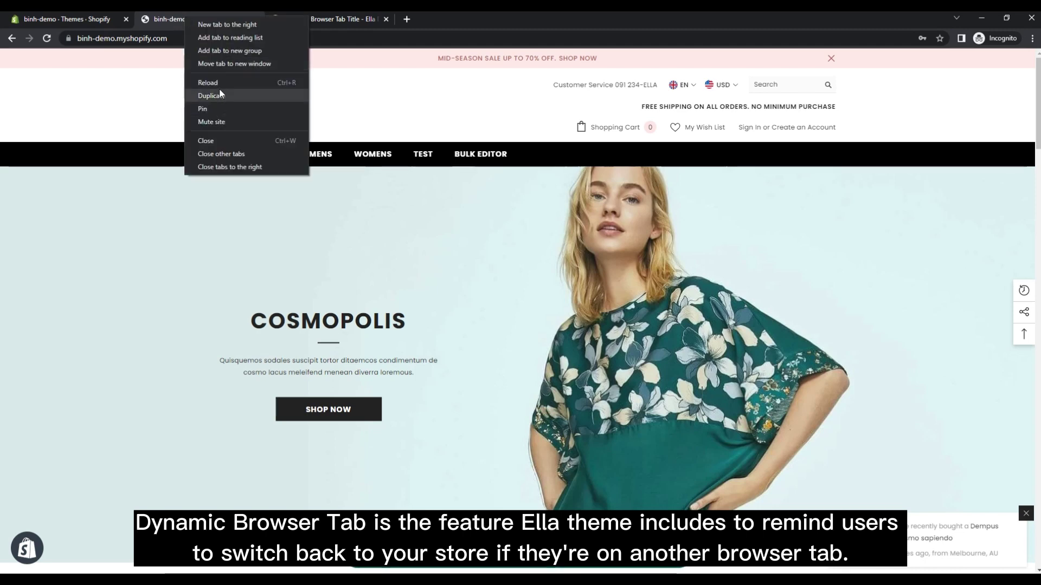
left_click(220, 96)
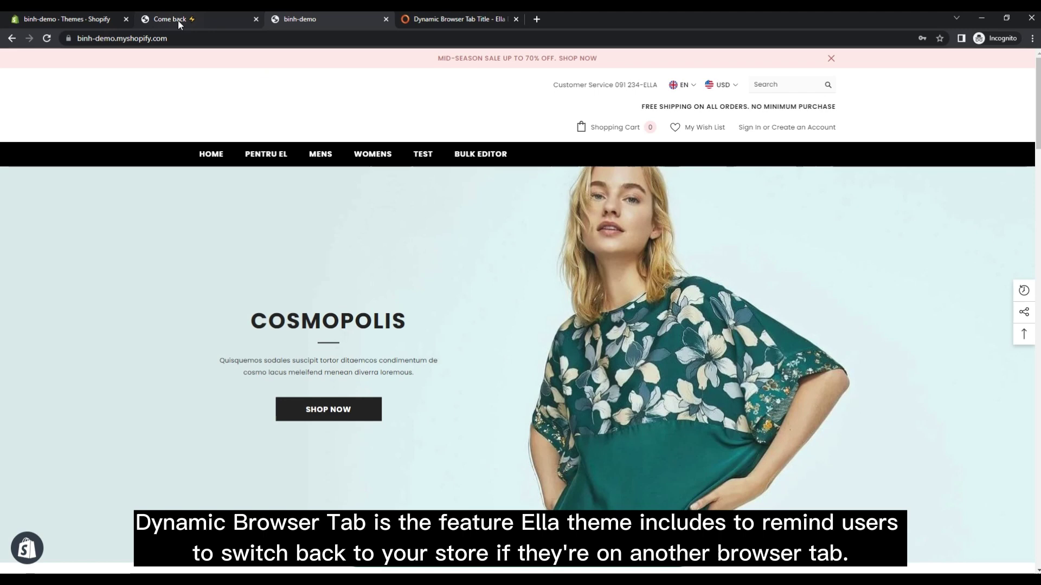
left_click_drag(294, 18, 201, 19)
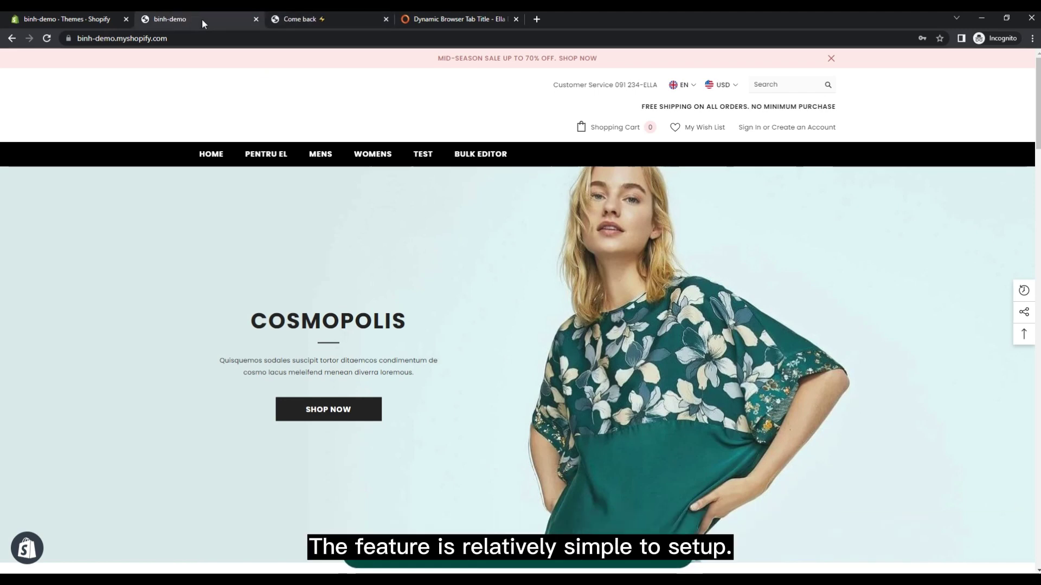
left_click(311, 21)
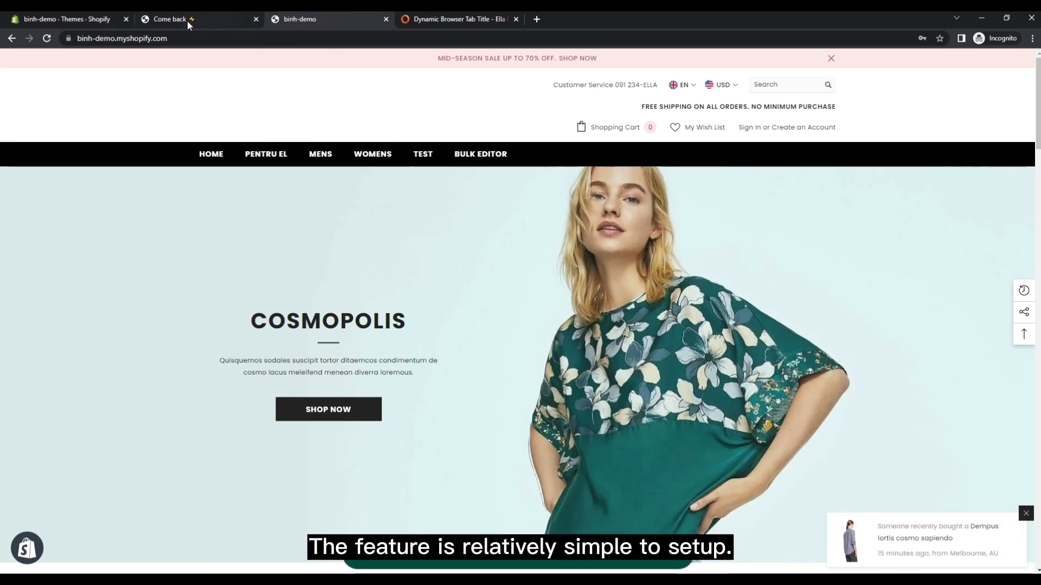
Open the current Ella theme in the customizer and expand General under Theme settings.
left_click(87, 17)
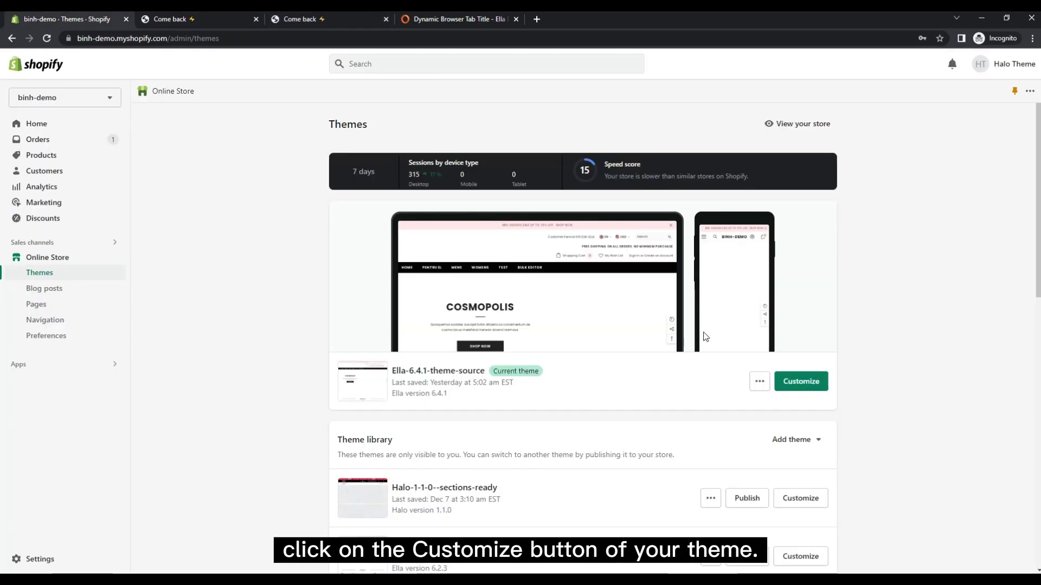
left_click(809, 383)
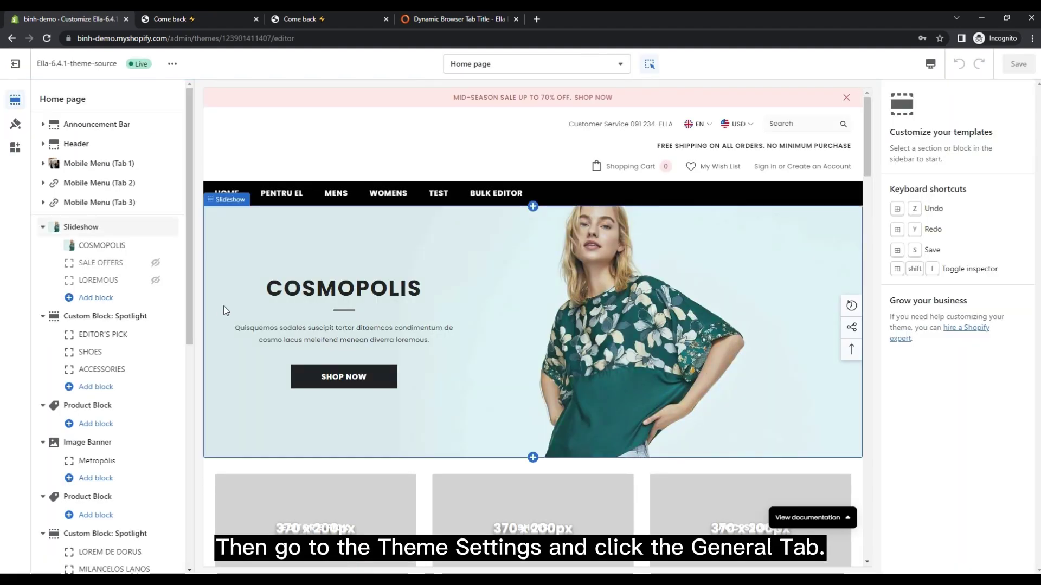
left_click(16, 124)
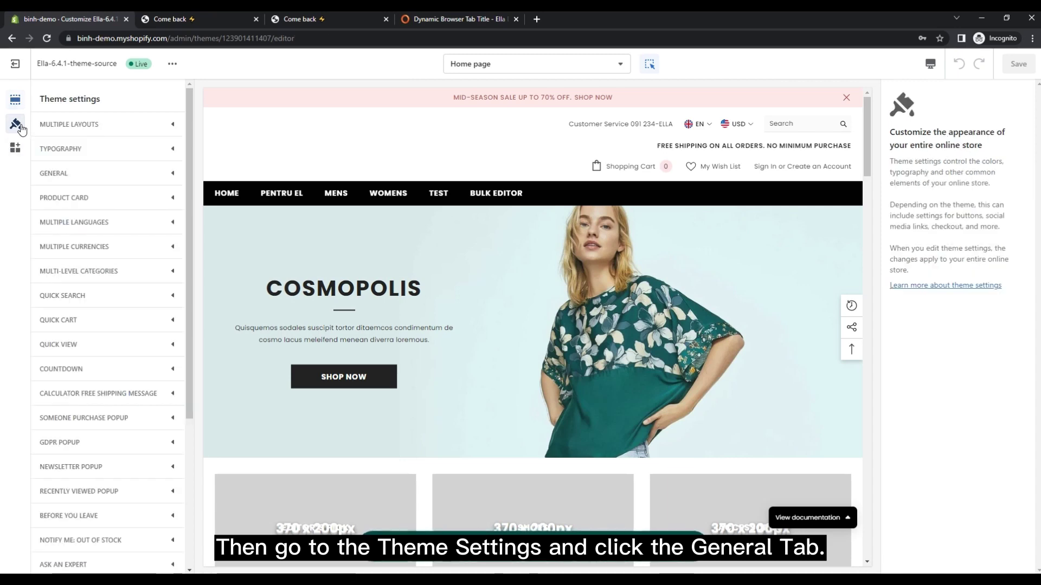
left_click(139, 178)
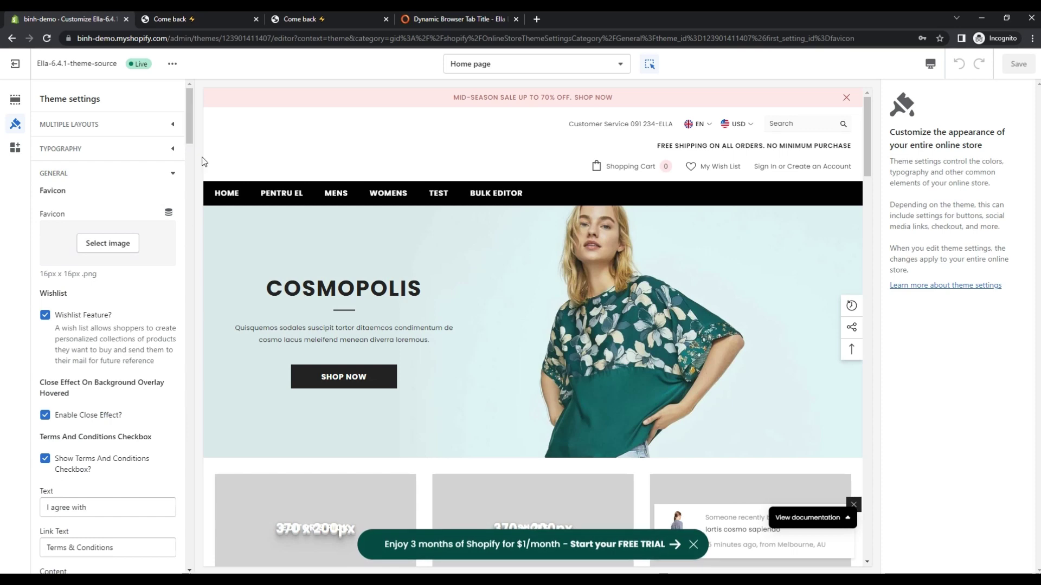
mouse_move(188, 134)
left_mouse_down()
mouse_move(171, 306)
mouse_move(178, 494)
left_mouse_up()
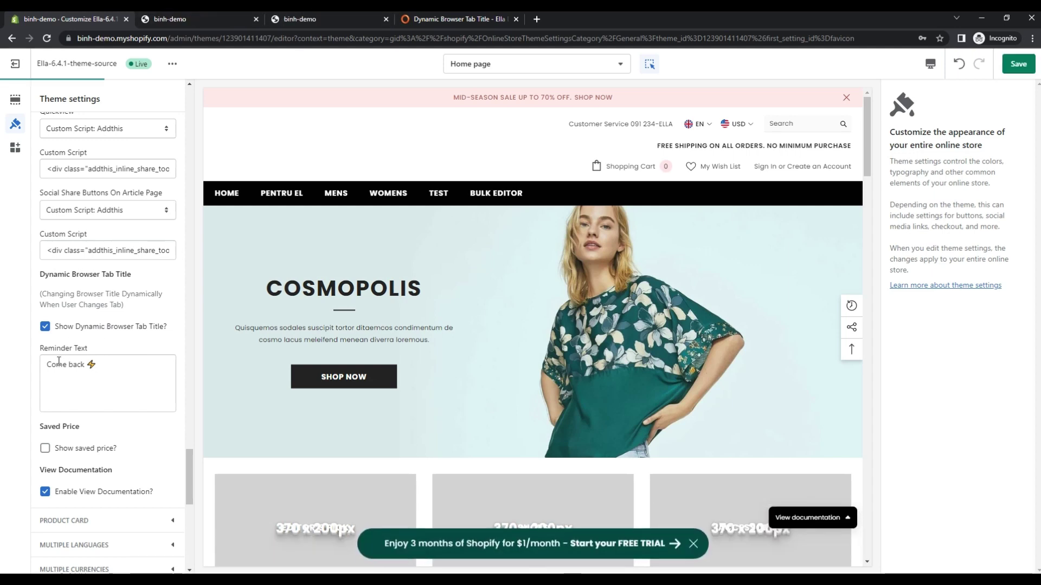
Change the Reminder Text to 'Hurry up! Come back ⚡' and save the theme settings.
left_click_drag(109, 364, 33, 367)
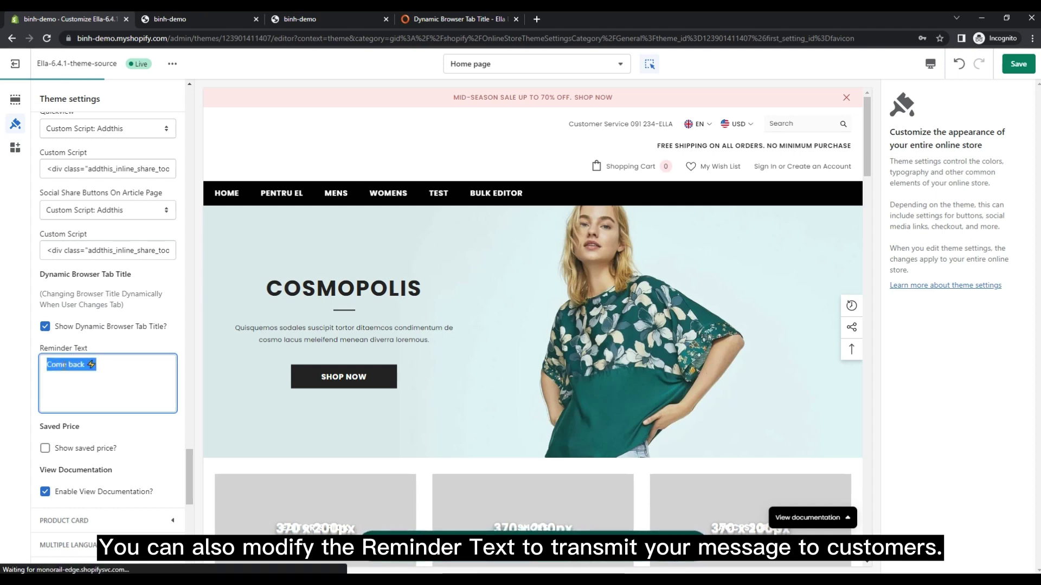
left_click(44, 365)
type("Hu")
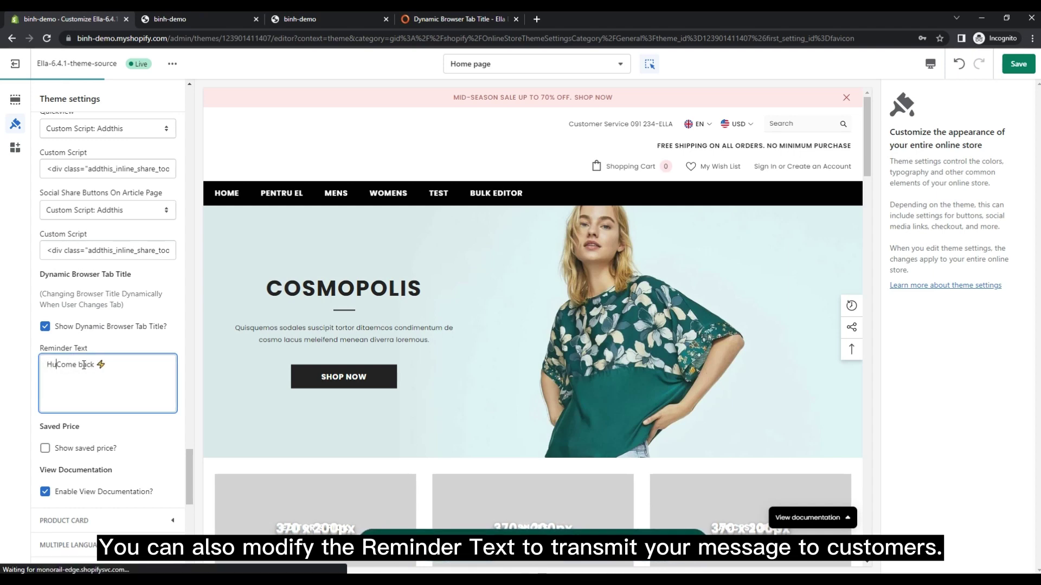
type("rry")
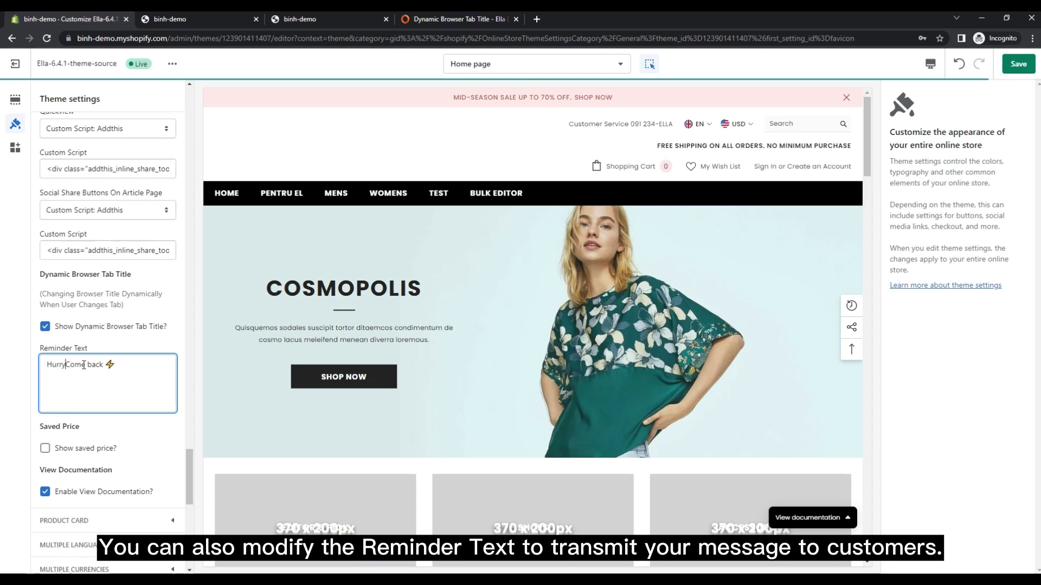
type(" up!")
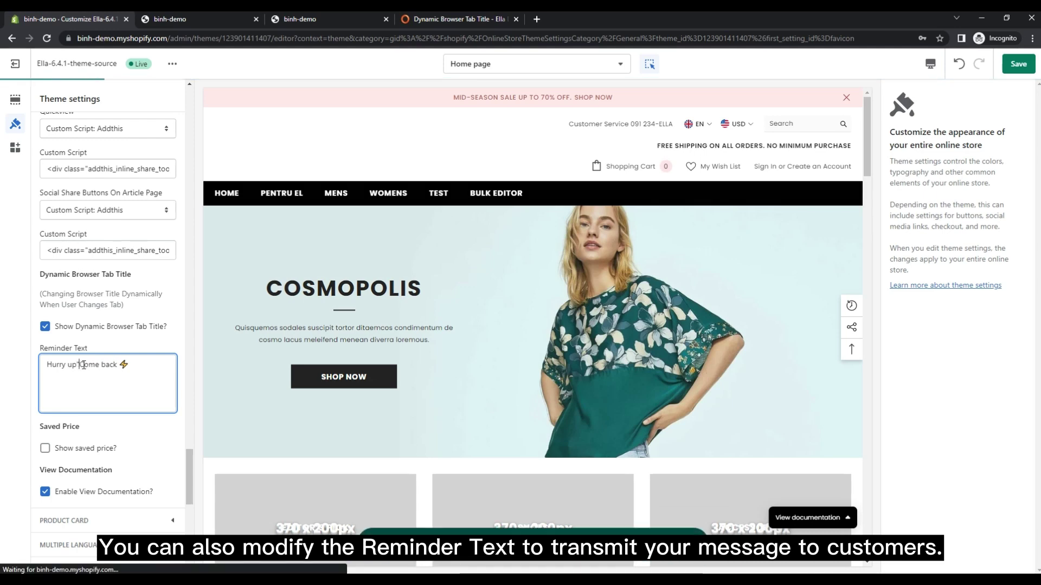
key("BackSpace")
type("! C")
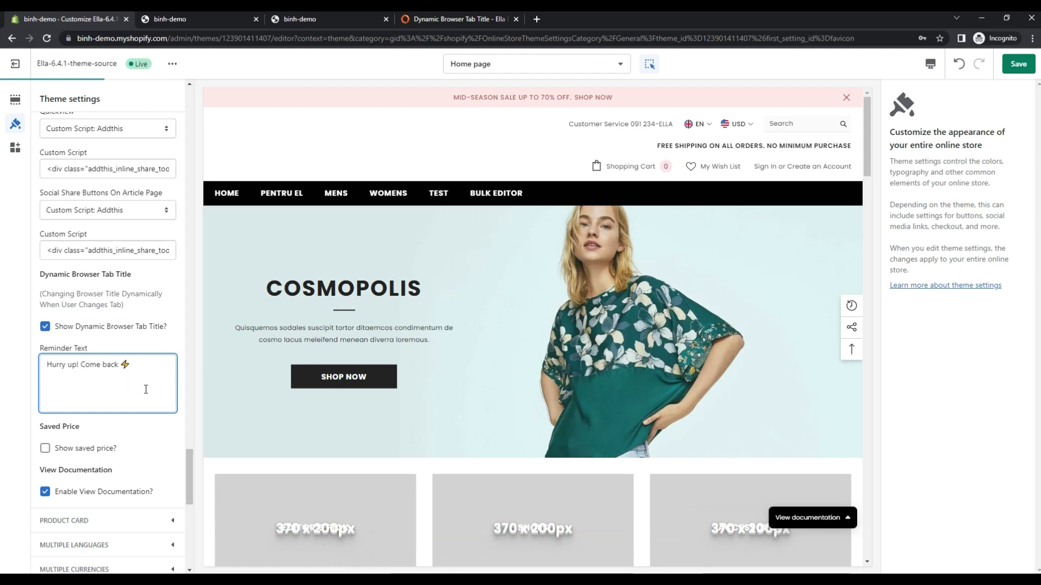
left_click(1024, 66)
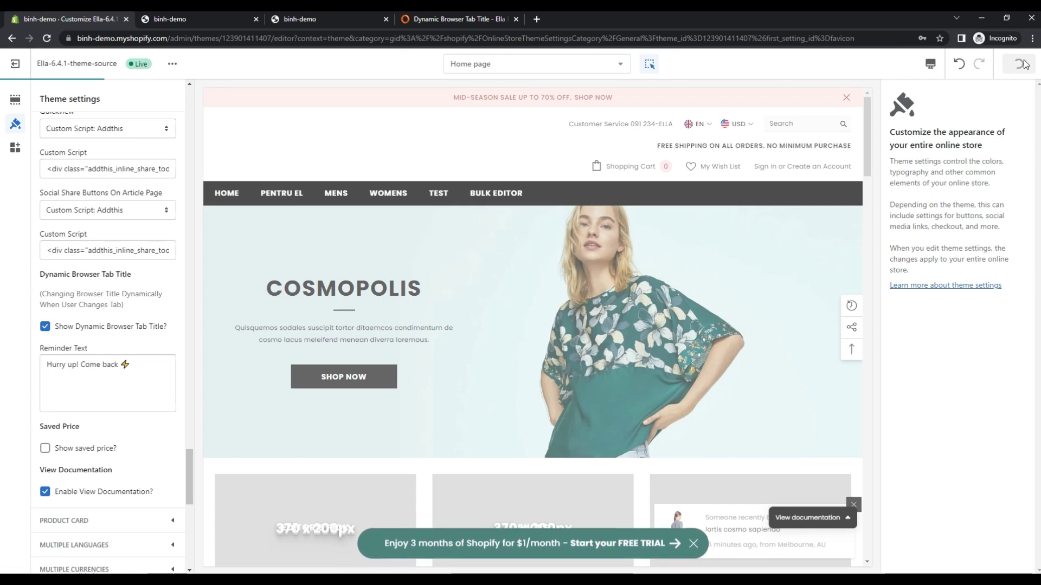
left_click(188, 15)
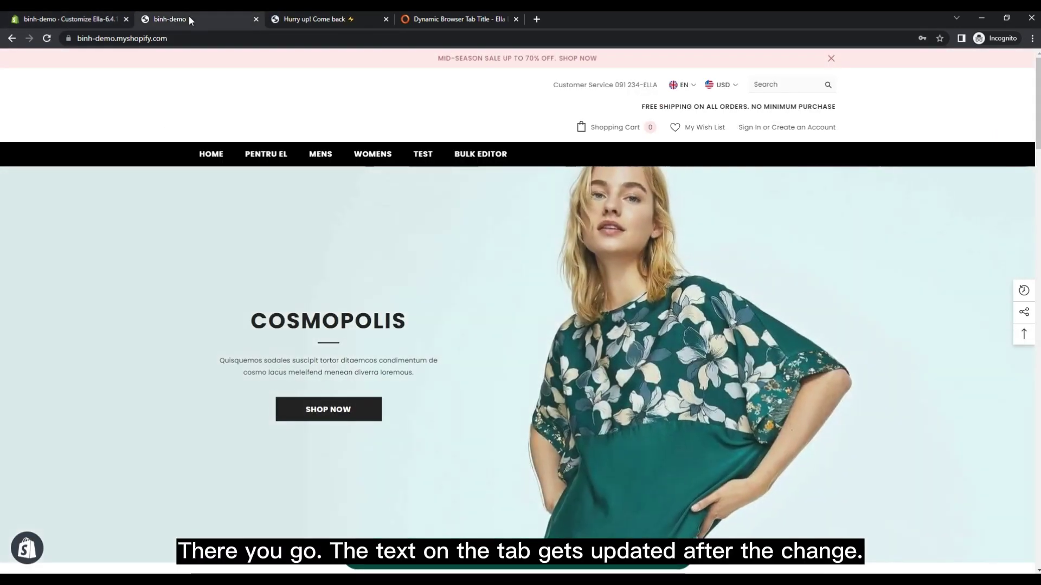
Switch storefront tabs so the inactive one shows 'Hurry up! Come back ⚡'.
left_click(342, 21)
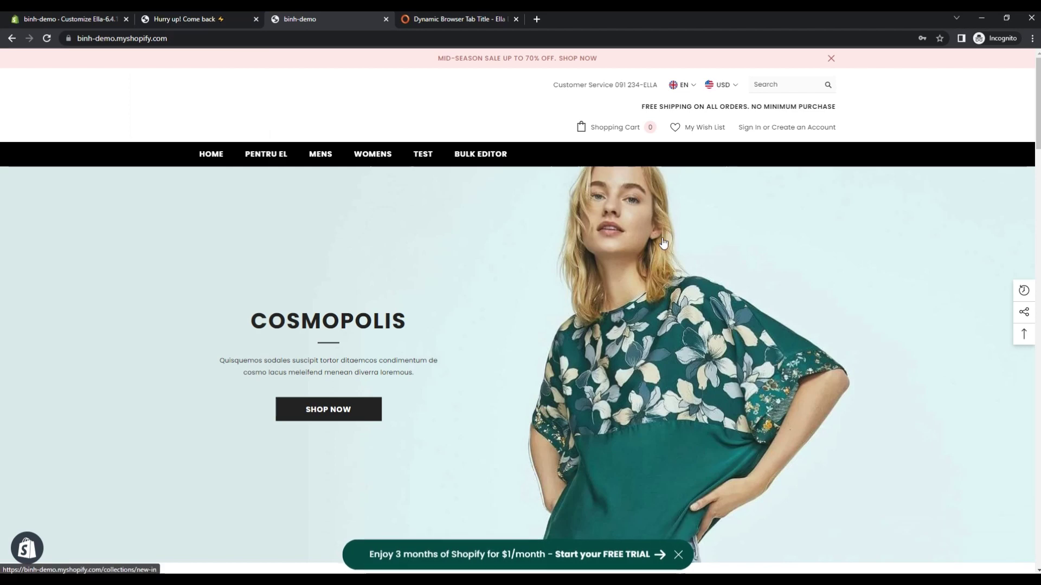
Bring up the 'Dynamic Browser Tab Title - Ella documentation' page.
left_click(439, 17)
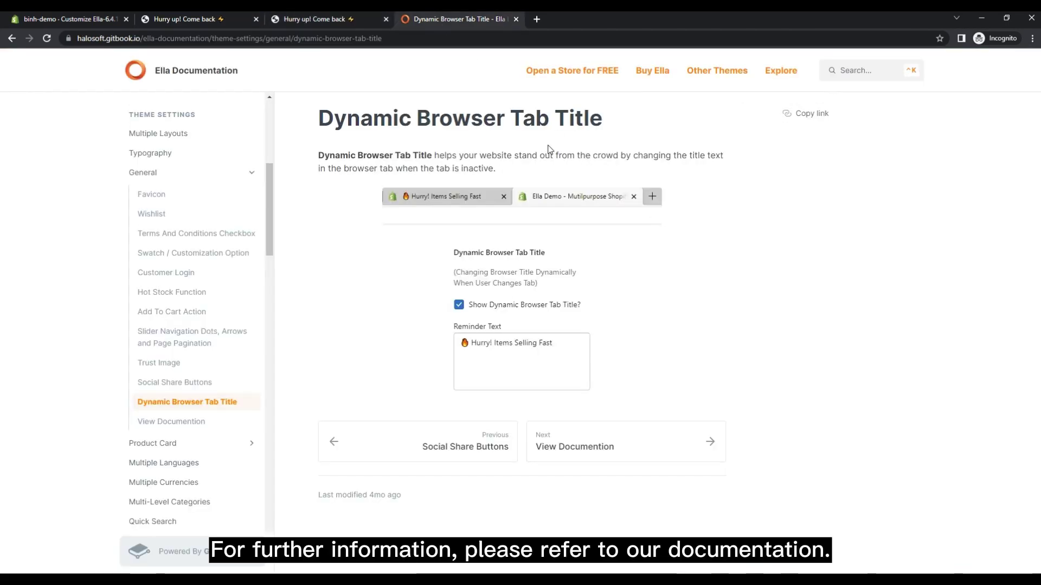